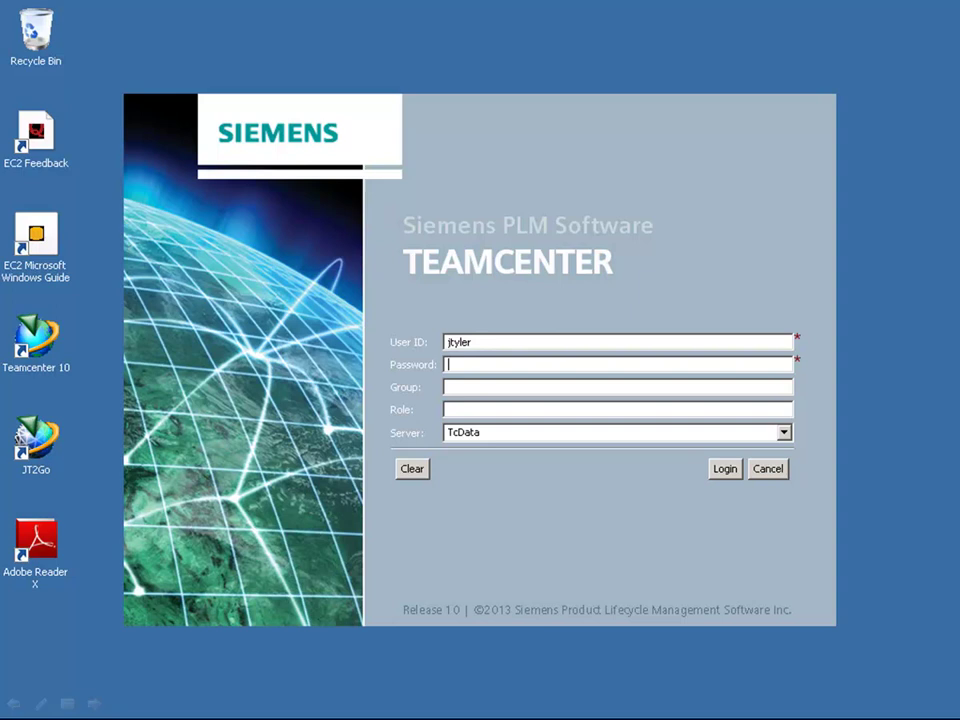
- Sign in to Teamcenter 10 so My Teamcenter lists the Speedboat_M100 project
{"action": "left_click", "coordinate": [724, 469]}
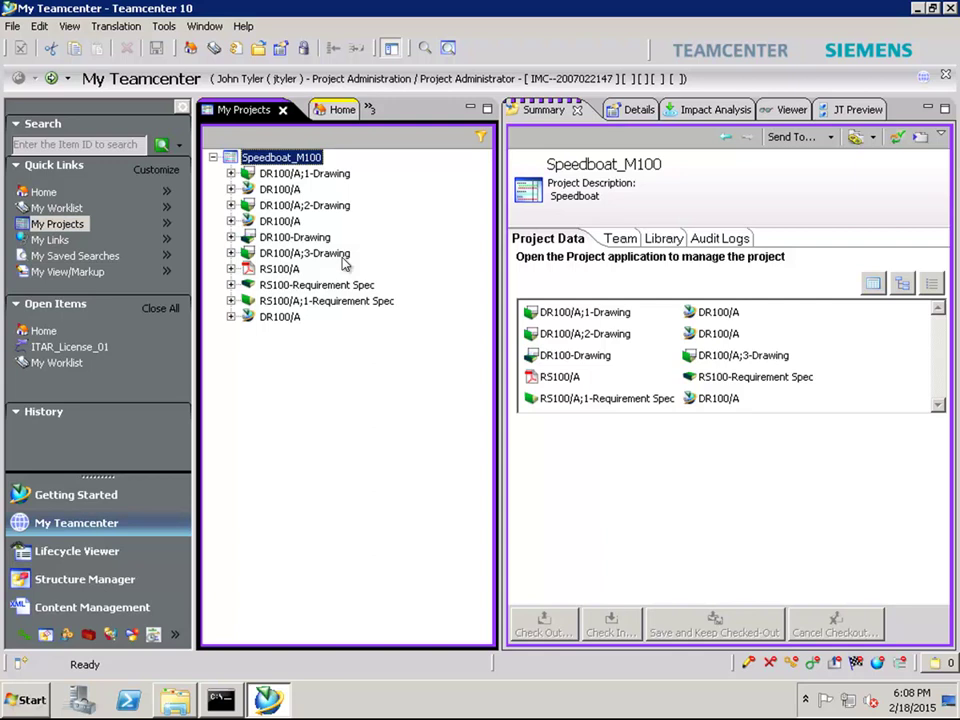
- Edit DR100/A;3-Drawing's properties, bringing up its check-out for change 100
{"action": "left_click", "coordinate": [343, 257]}
{"action": "right_click", "coordinate": [343, 257]}
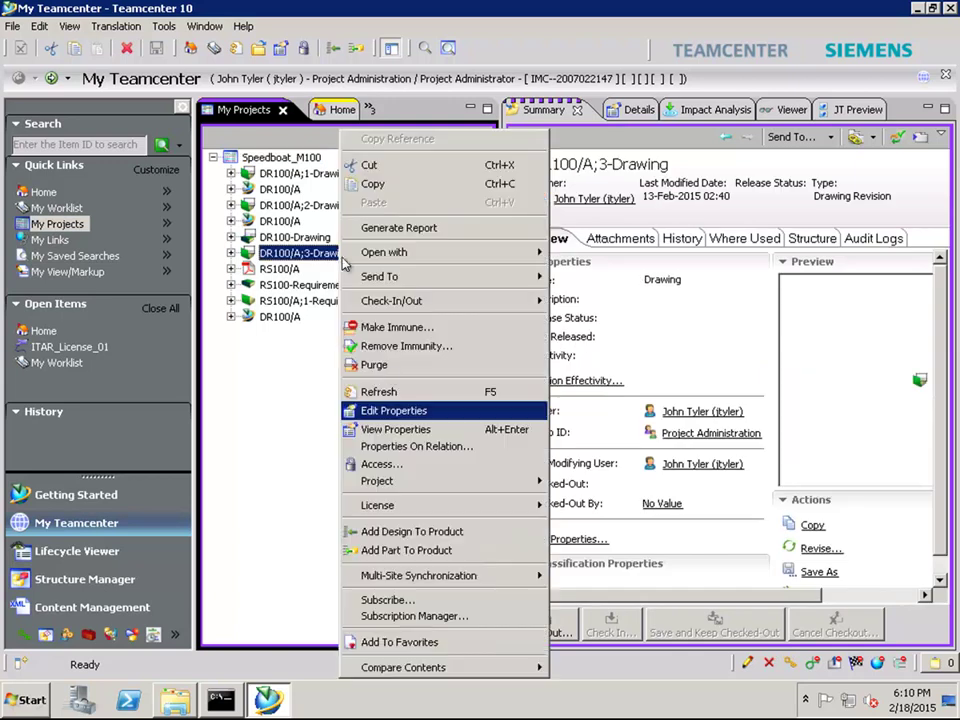
{"action": "left_click", "coordinate": [396, 409]}
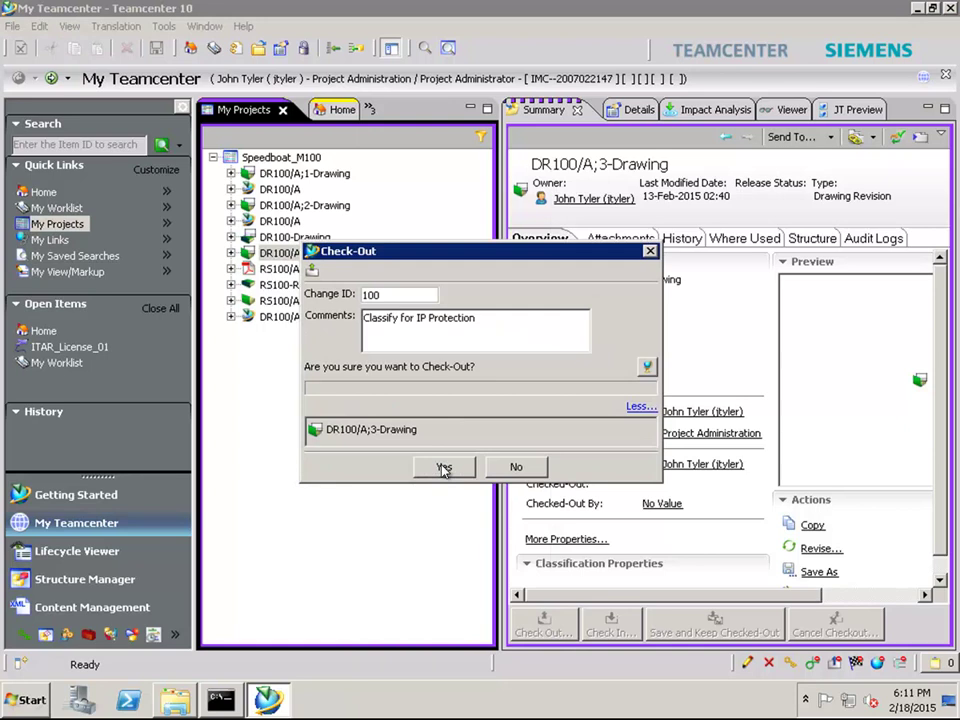
- Check out the drawing revision and set its IP Classification property to top-secret
{"action": "left_click", "coordinate": [444, 467]}
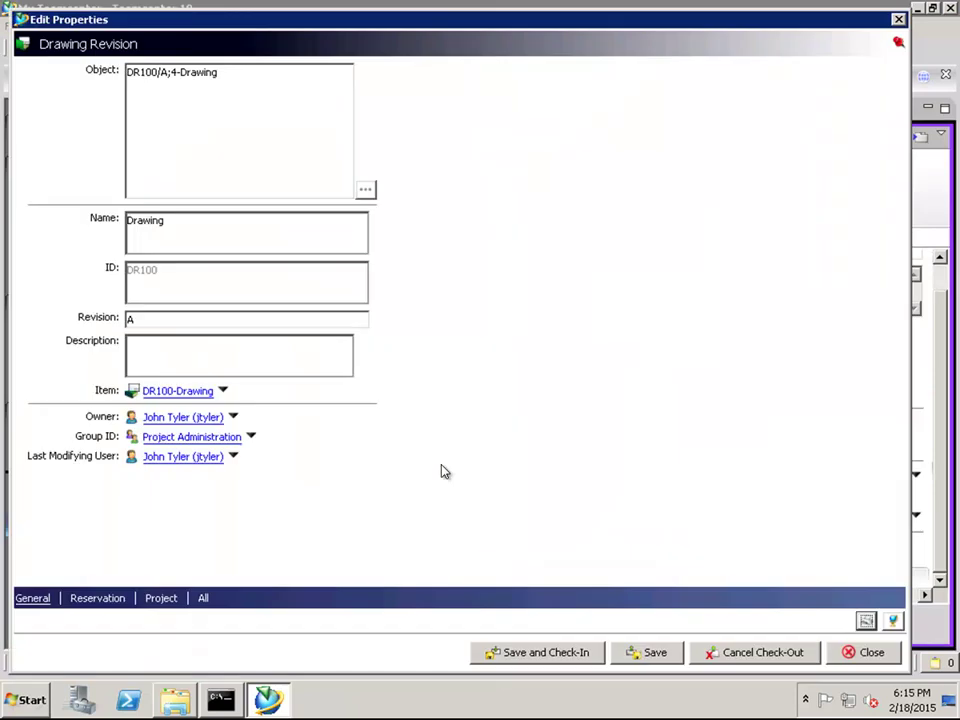
{"action": "left_click", "coordinate": [203, 598]}
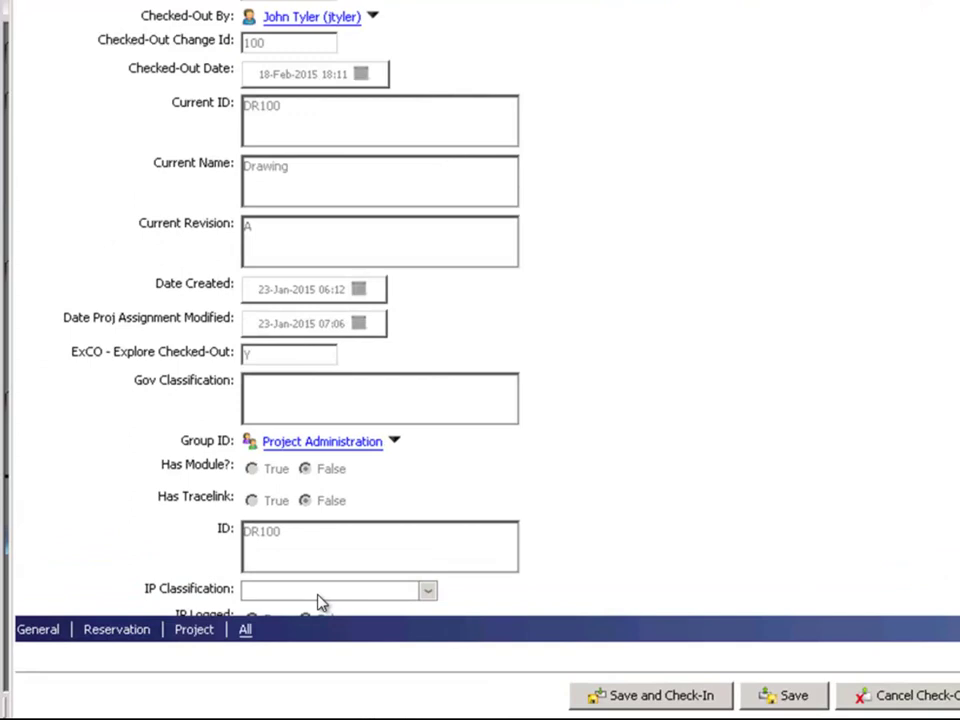
{"action": "left_click", "coordinate": [266, 567]}
{"action": "left_click", "coordinate": [440, 445]}
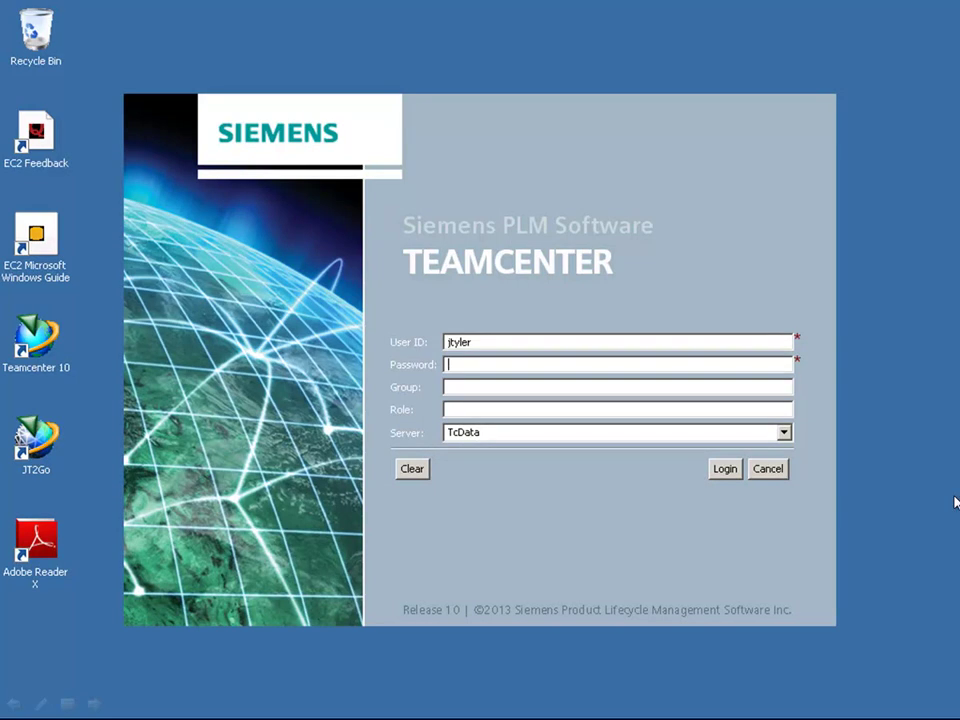
- Log back in, review DR100/A's attached JT file, and submit a NextLabs DRM translation request
{"action": "left_click", "coordinate": [736, 470]}
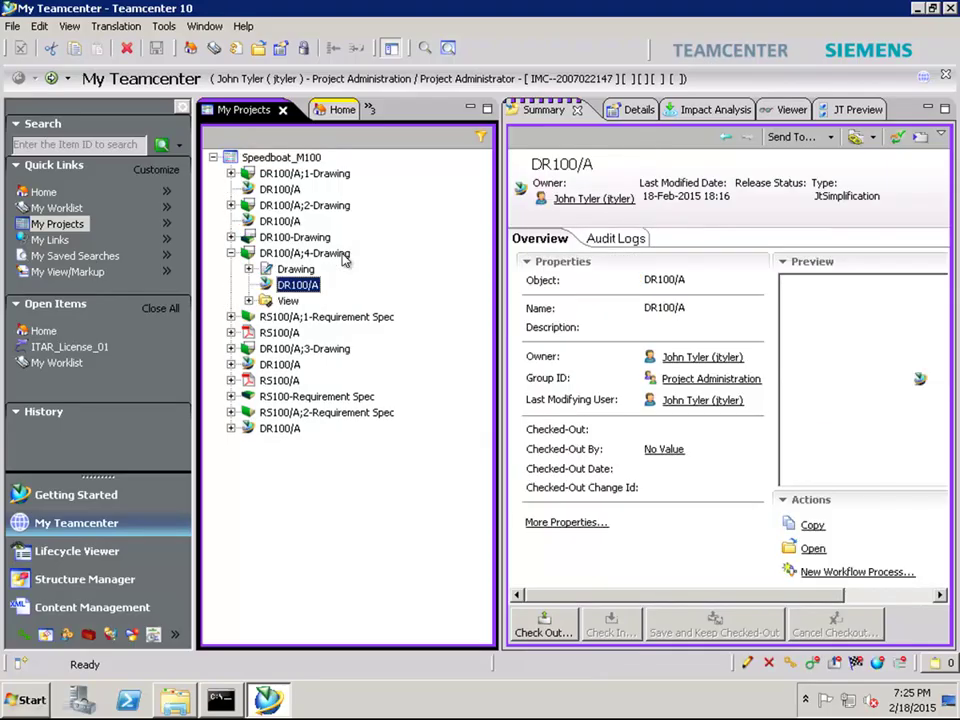
{"action": "right_click", "coordinate": [307, 288]}
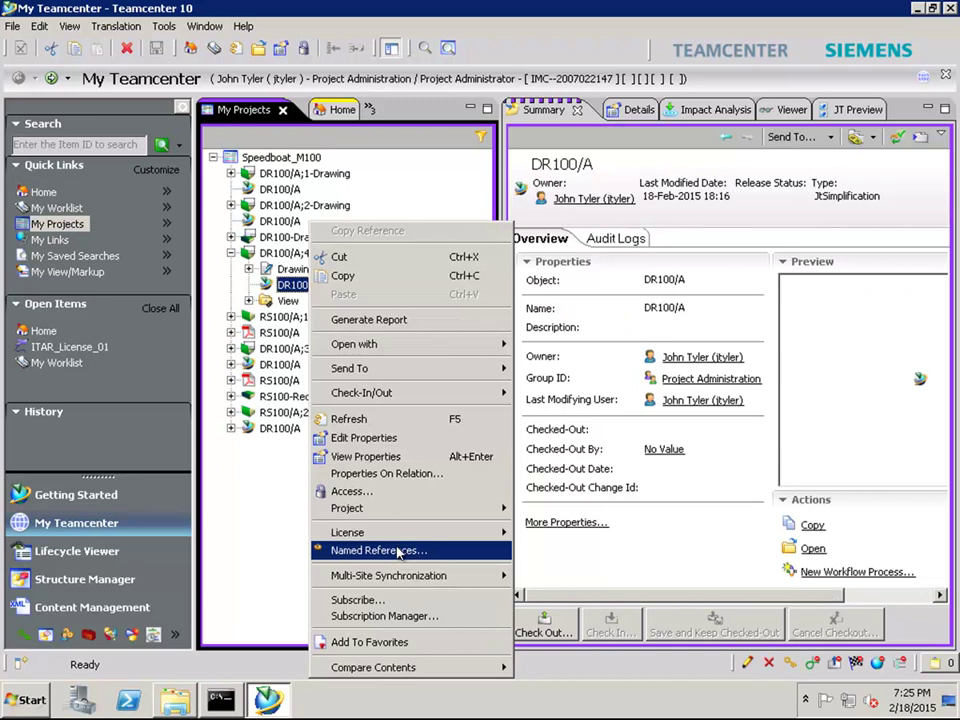
{"action": "left_click", "coordinate": [398, 551]}
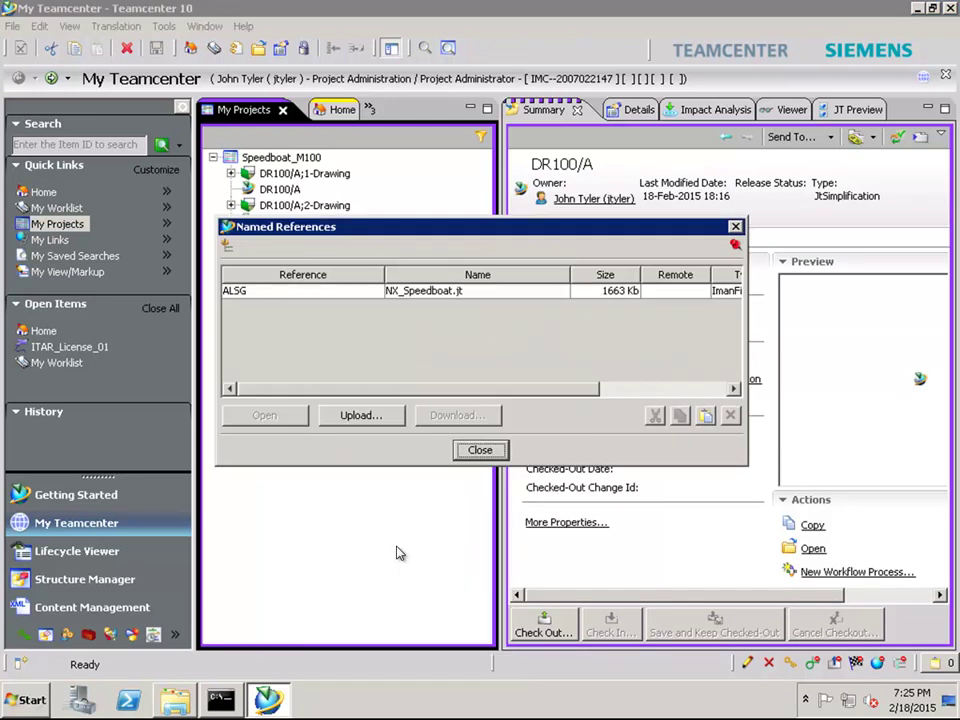
{"action": "left_click", "coordinate": [479, 450]}
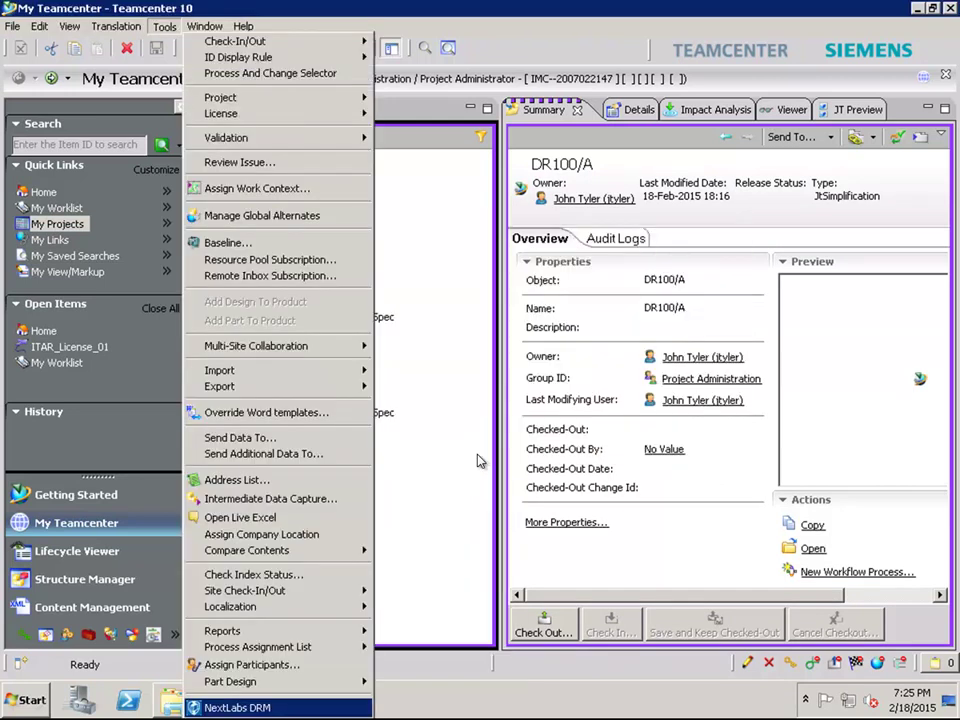
{"action": "left_click", "coordinate": [226, 707]}
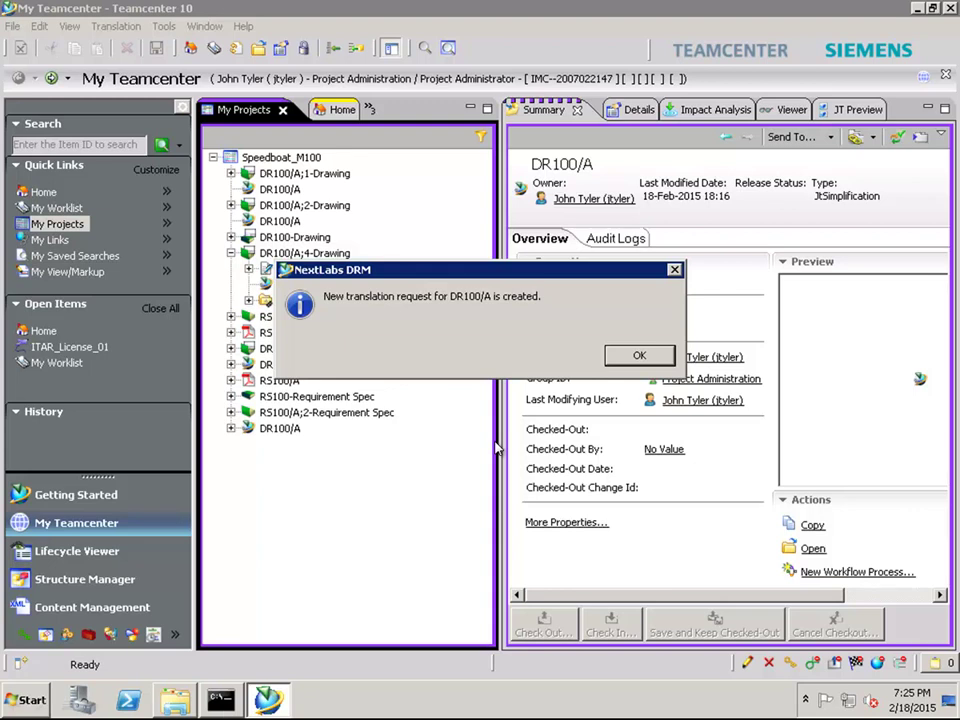
- Dismiss the request message and download NX_Speedboat.jt.nxl from the protected DR100/A's named references
{"action": "left_click", "coordinate": [639, 356]}
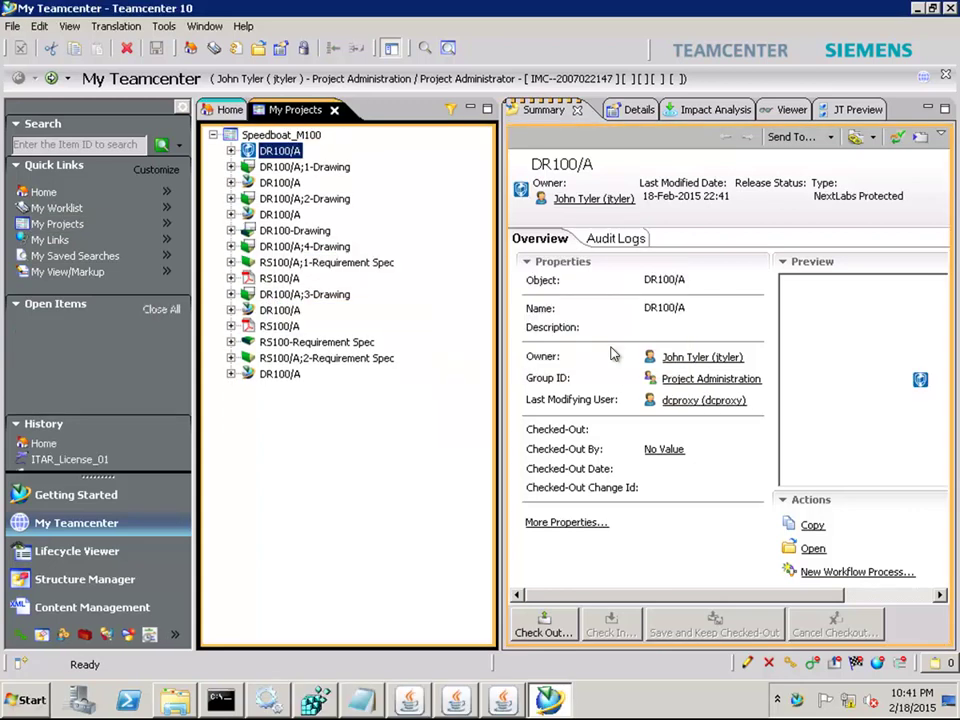
{"action": "right_click", "coordinate": [296, 161]}
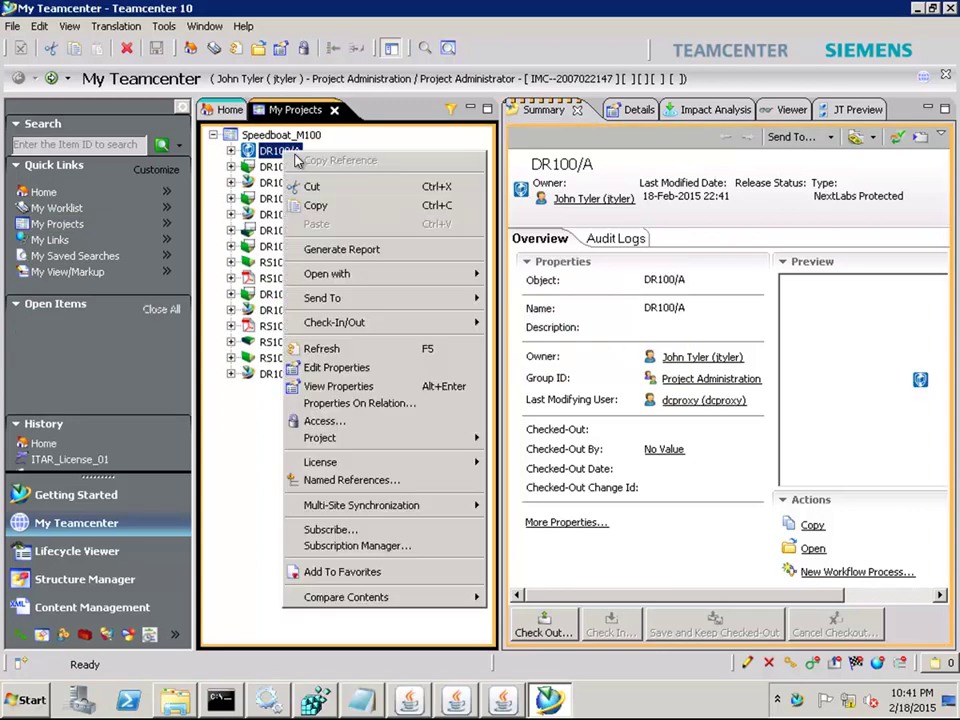
{"action": "left_click", "coordinate": [360, 480]}
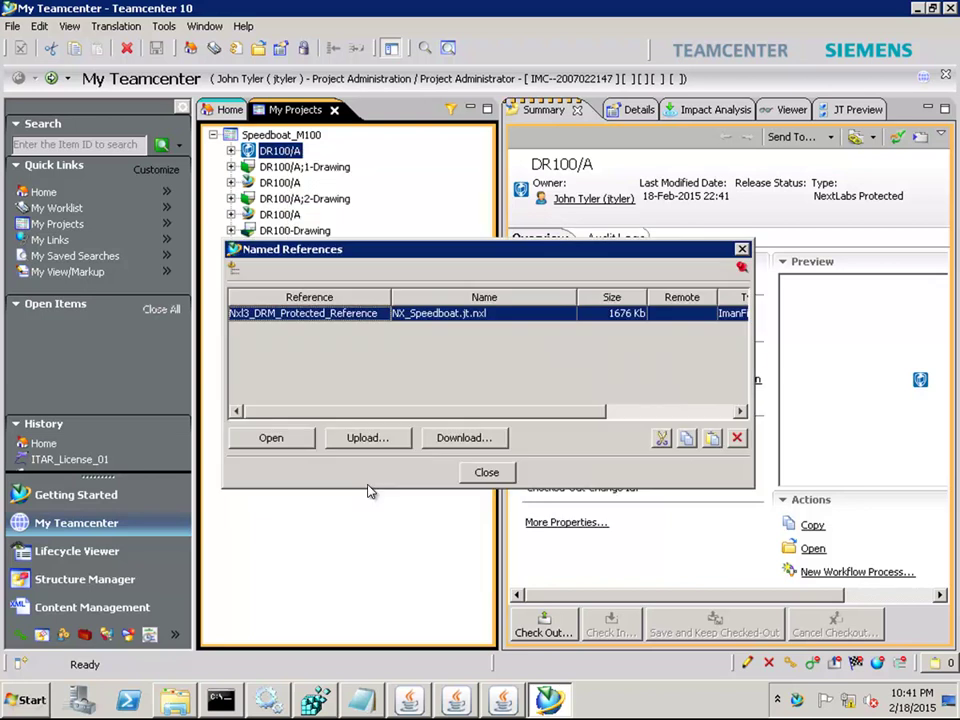
{"action": "left_click", "coordinate": [452, 441]}
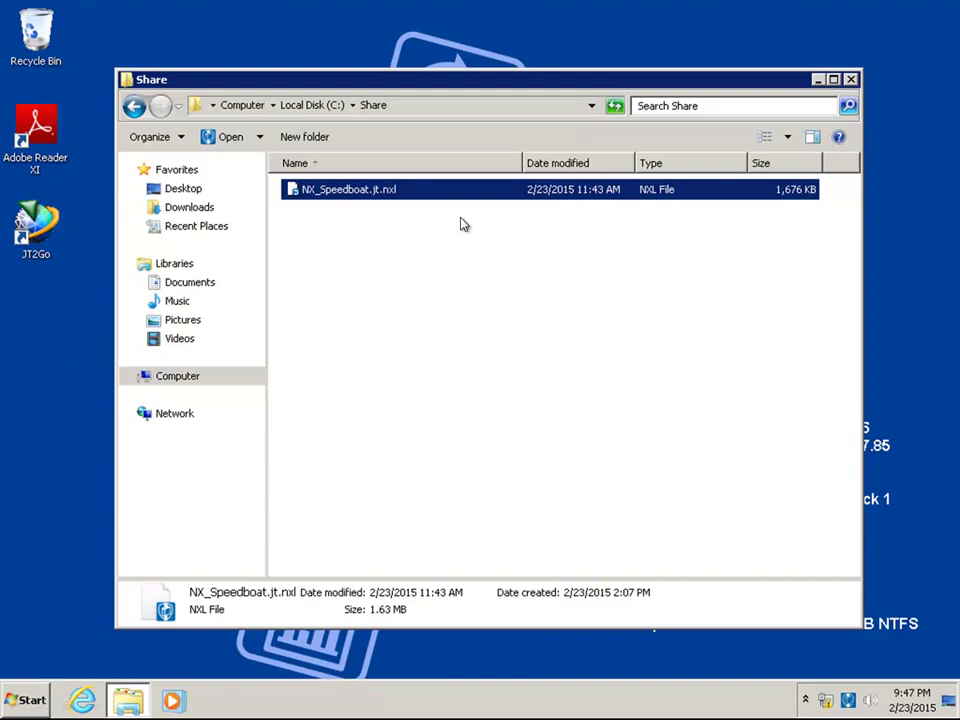
- Check NextLabs permissions on NX_Speedboat.jt.nxl, find none granted, and get access denied opening it
{"action": "right_click", "coordinate": [410, 189]}
{"action": "mouse_move", "coordinate": [486, 229]}
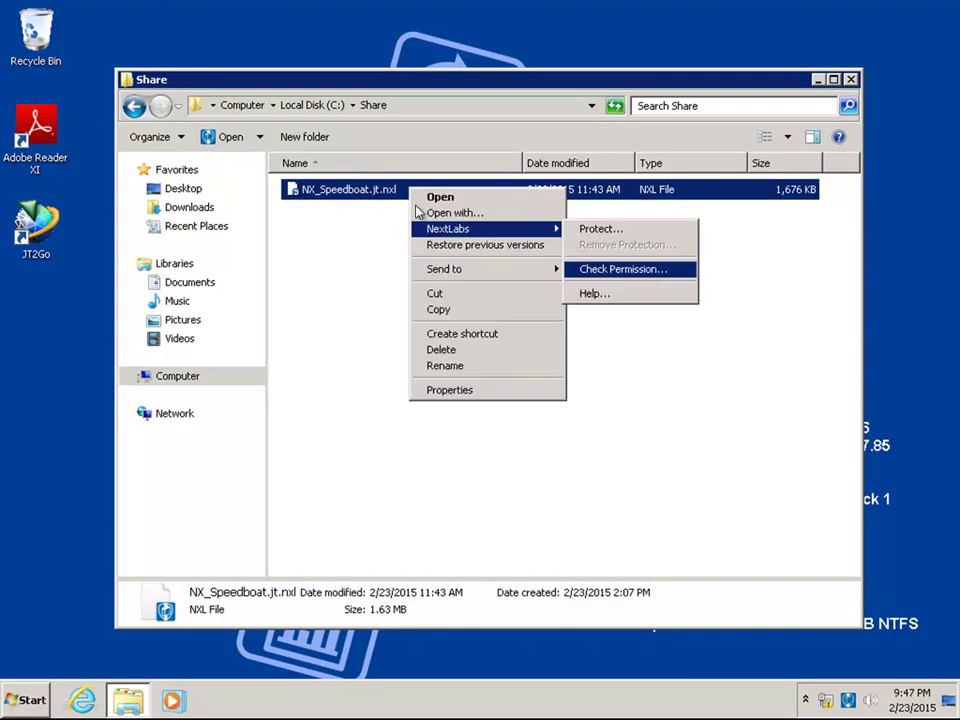
{"action": "left_click", "coordinate": [577, 268]}
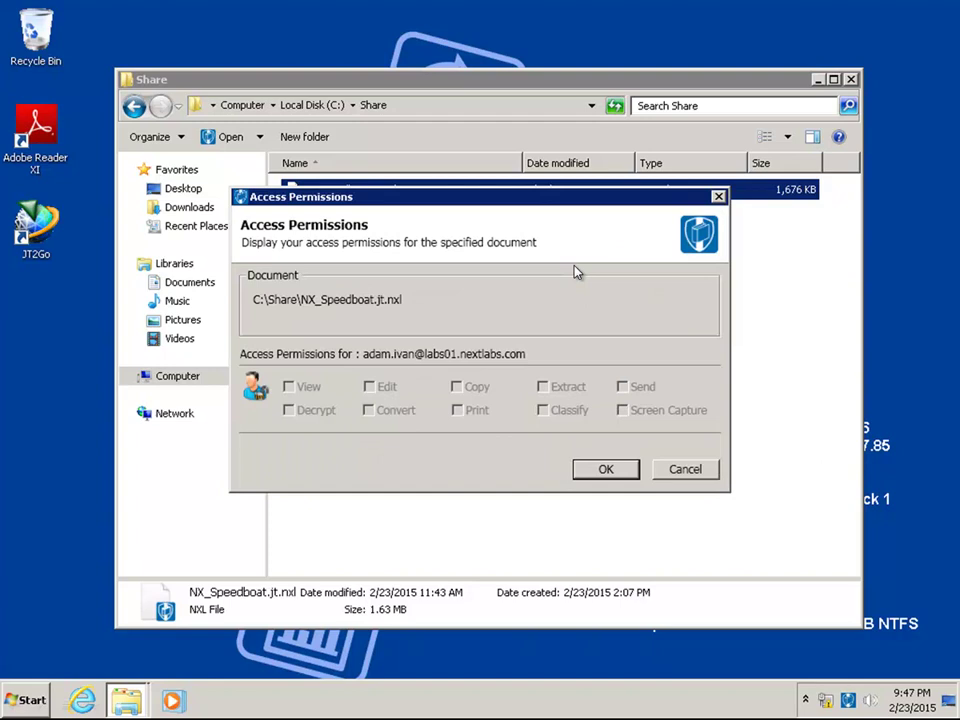
{"action": "left_click", "coordinate": [605, 469]}
{"action": "double_click", "coordinate": [412, 200]}
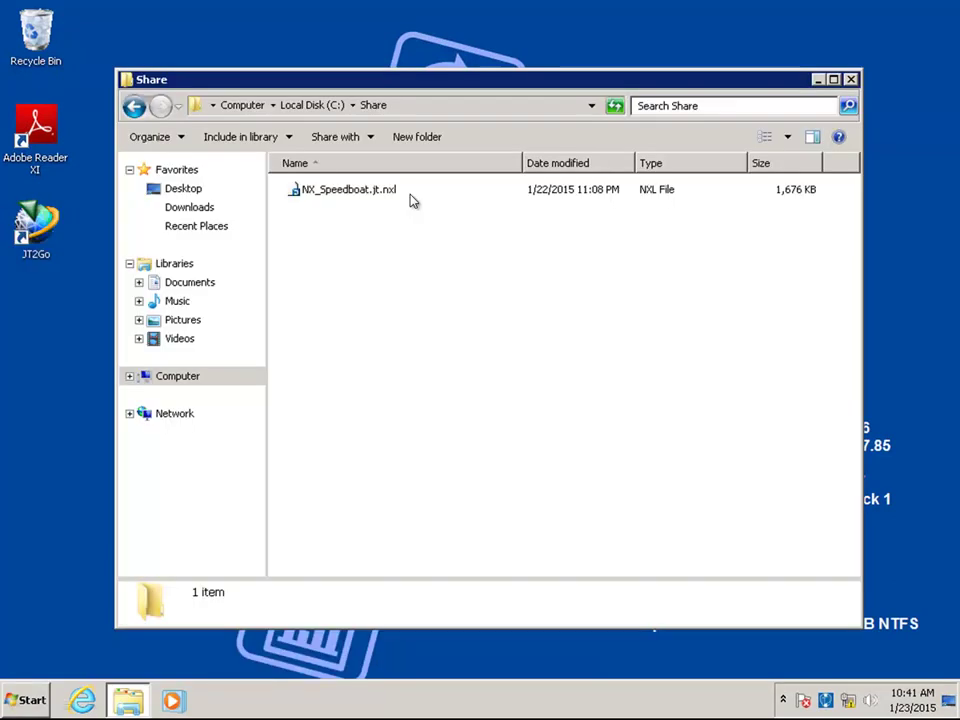
- Run NextLabs Check Permission on NX_Speedboat.jt.nxl to confirm View access is now granted
{"action": "right_click", "coordinate": [386, 196]}
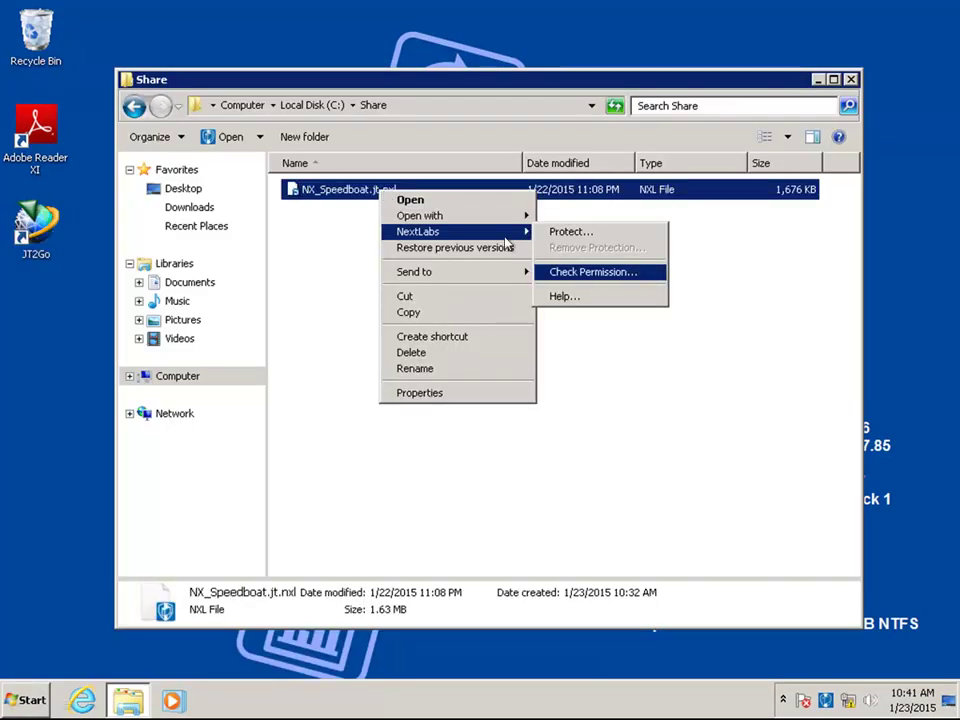
{"action": "left_click", "coordinate": [556, 272]}
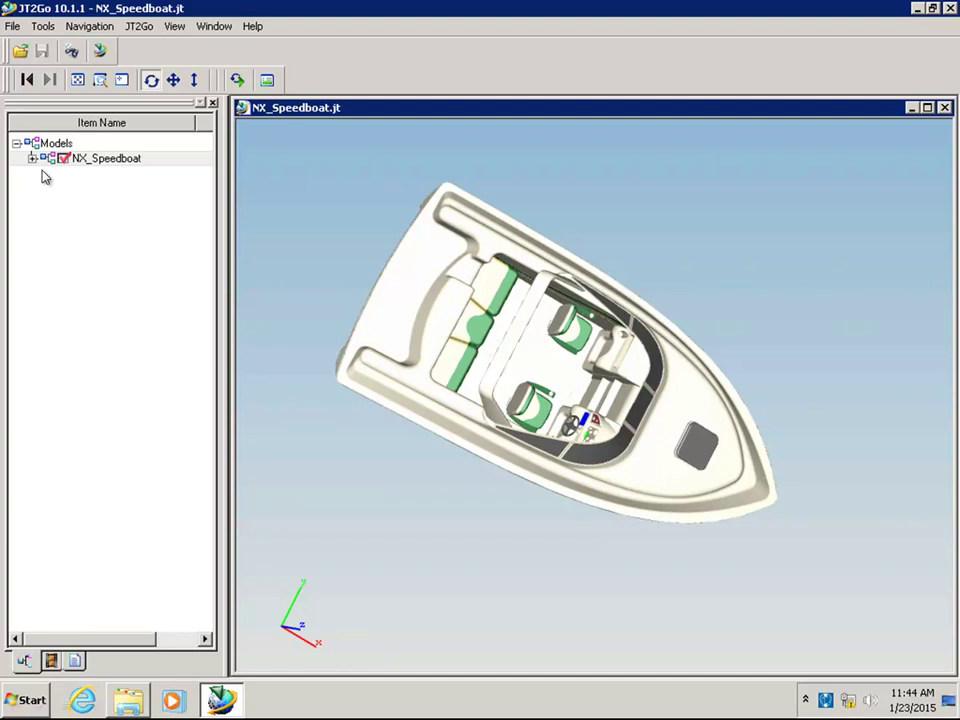
- Expand NX_Speedboat in JT2Go's Item Name tree to list its part files
{"action": "left_click", "coordinate": [32, 158]}
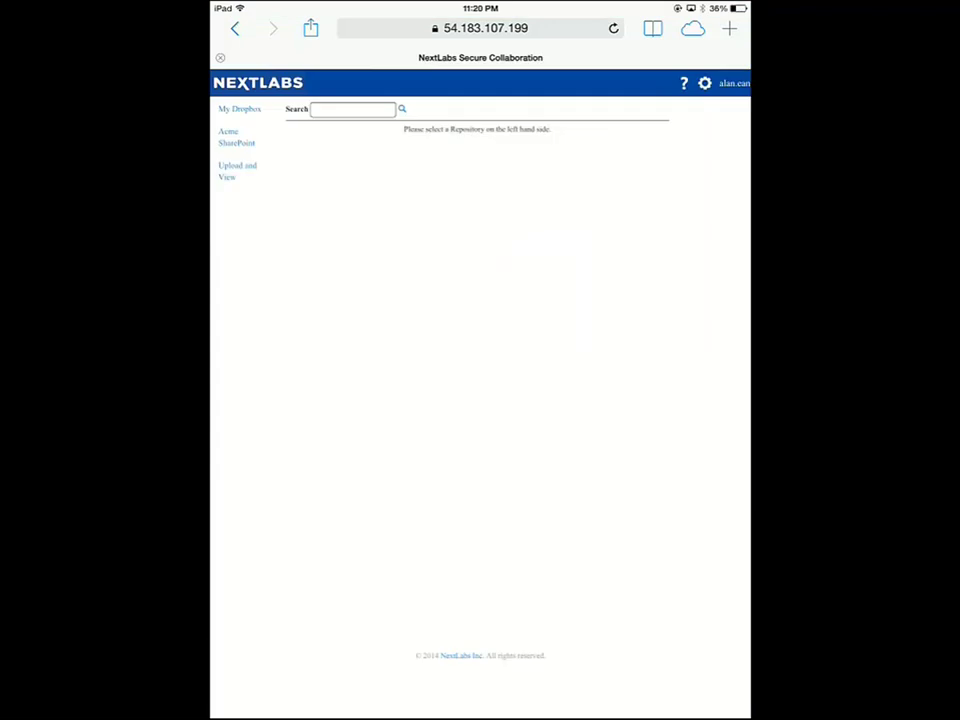
- Open NX_Speedboat from Acme SharePoint's Project Documents, then rotate and zoom the 3D model
{"action": "left_click", "coordinate": [237, 137]}
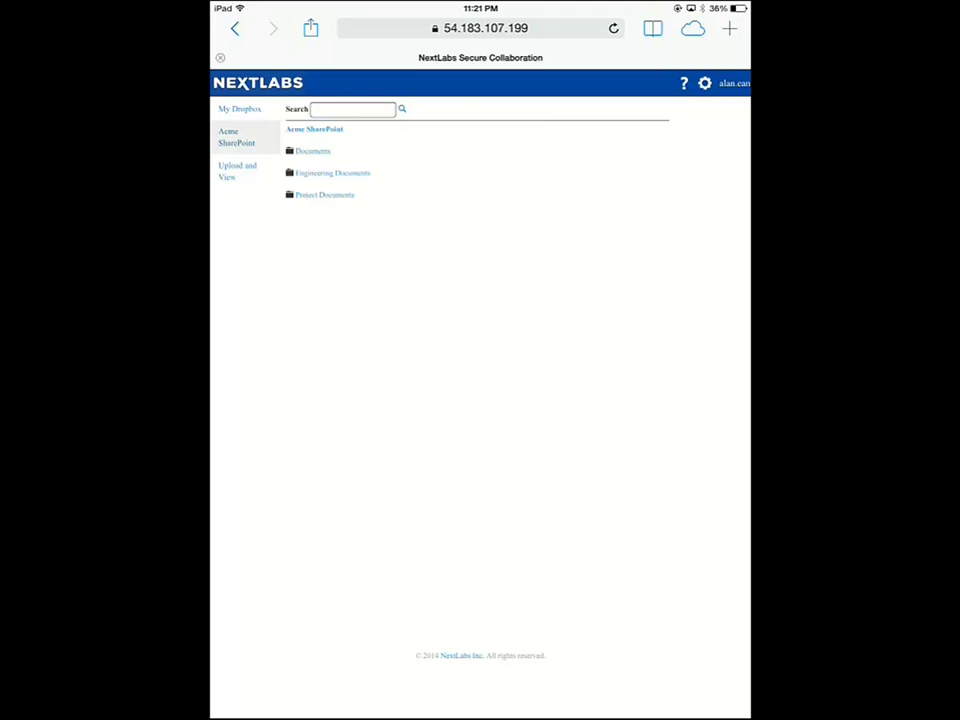
{"action": "left_click", "coordinate": [324, 194]}
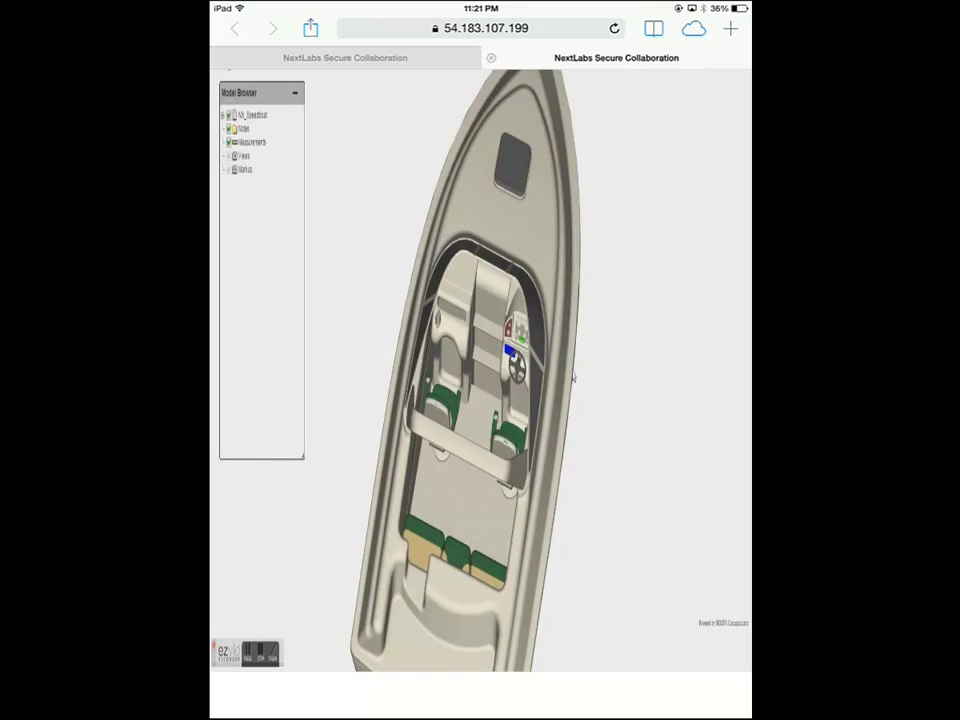
{"action": "left_click_drag", "start_coordinate": [596, 316], "coordinate": [565, 334]}
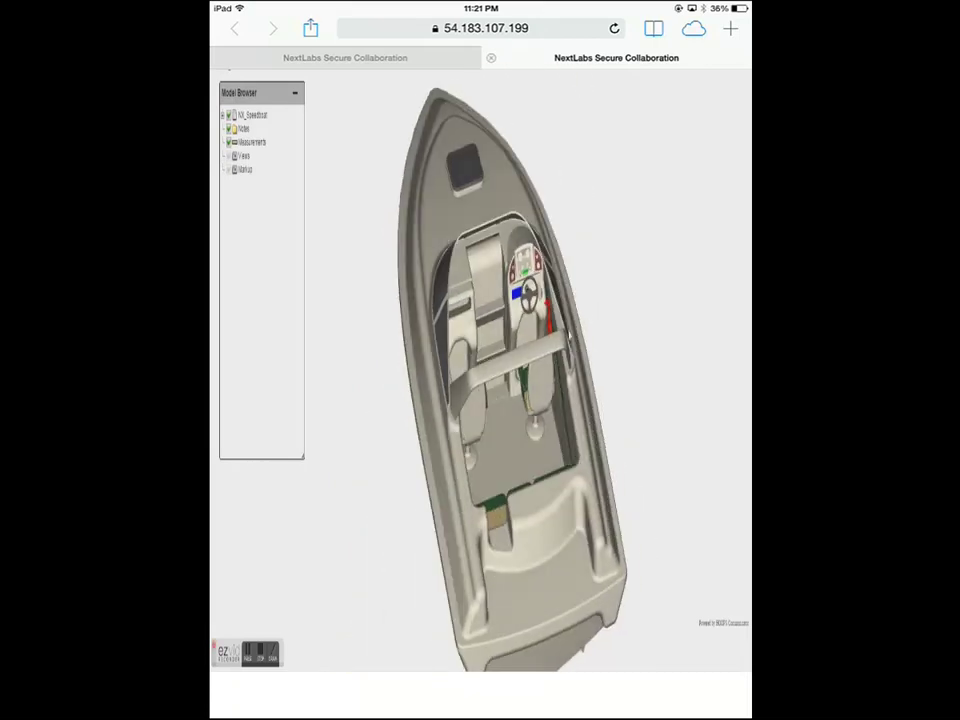
{"action": "scroll", "coordinate": [563, 336], "scroll_direction": "up", "scroll_amount": 8}
{"action": "scroll", "coordinate": [563, 336], "scroll_direction": "up", "scroll_amount": 2}
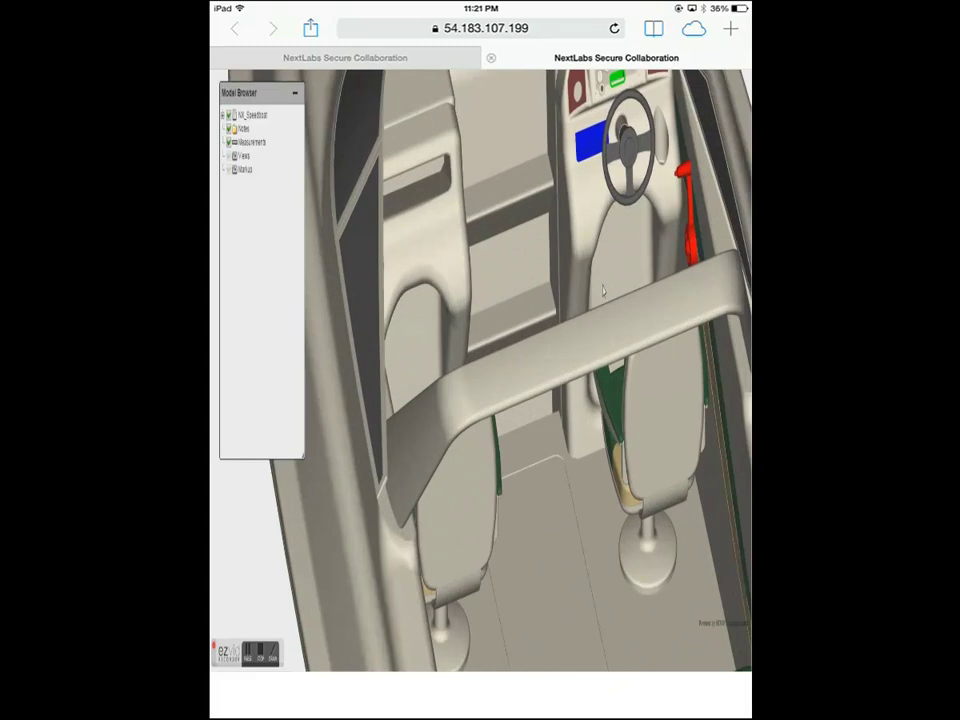
{"action": "scroll", "coordinate": [563, 336], "scroll_direction": "down", "scroll_amount": 6}
{"action": "scroll", "coordinate": [563, 336], "scroll_direction": "down", "scroll_amount": 4}
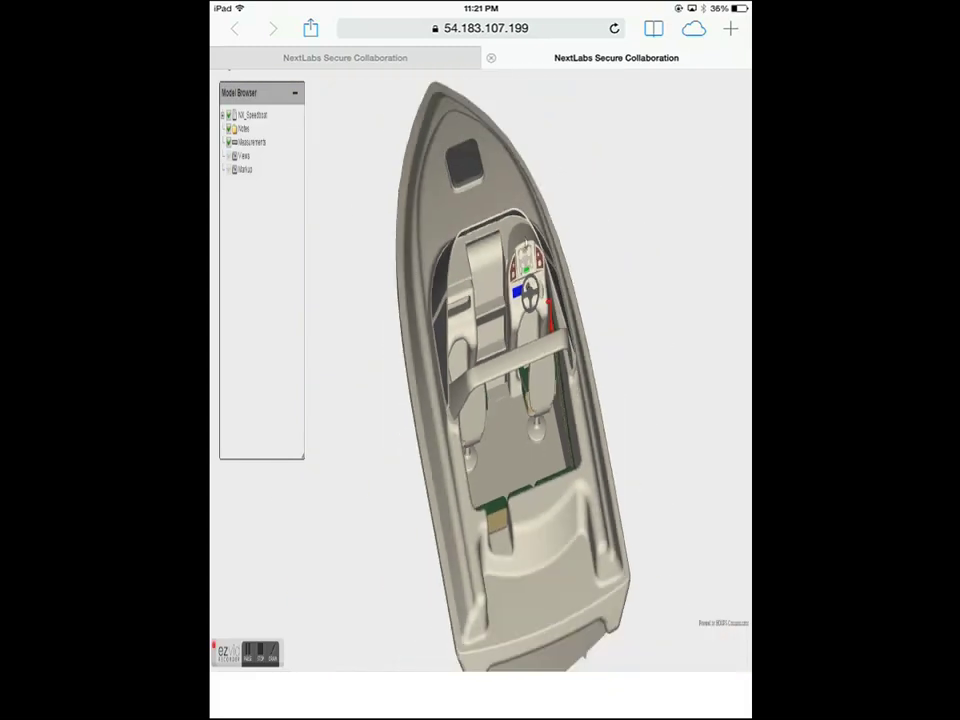
- Expand the NX_Speedboat and asm_deck nodes in the Model Browser and inspect asm_seat.prt
{"action": "left_click", "coordinate": [223, 115]}
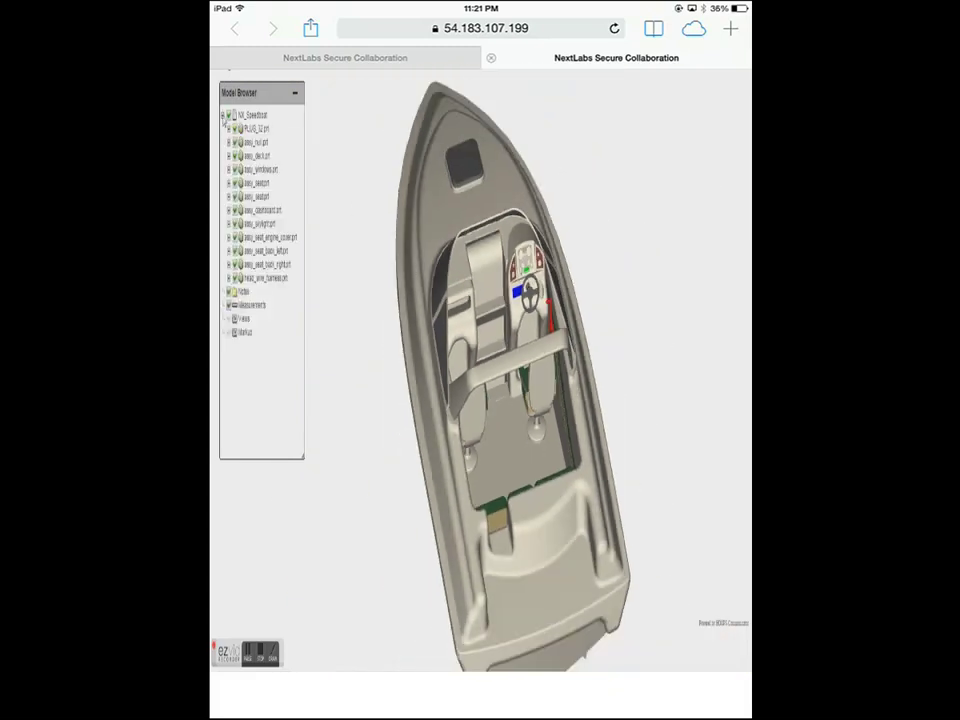
{"action": "left_click", "coordinate": [228, 156]}
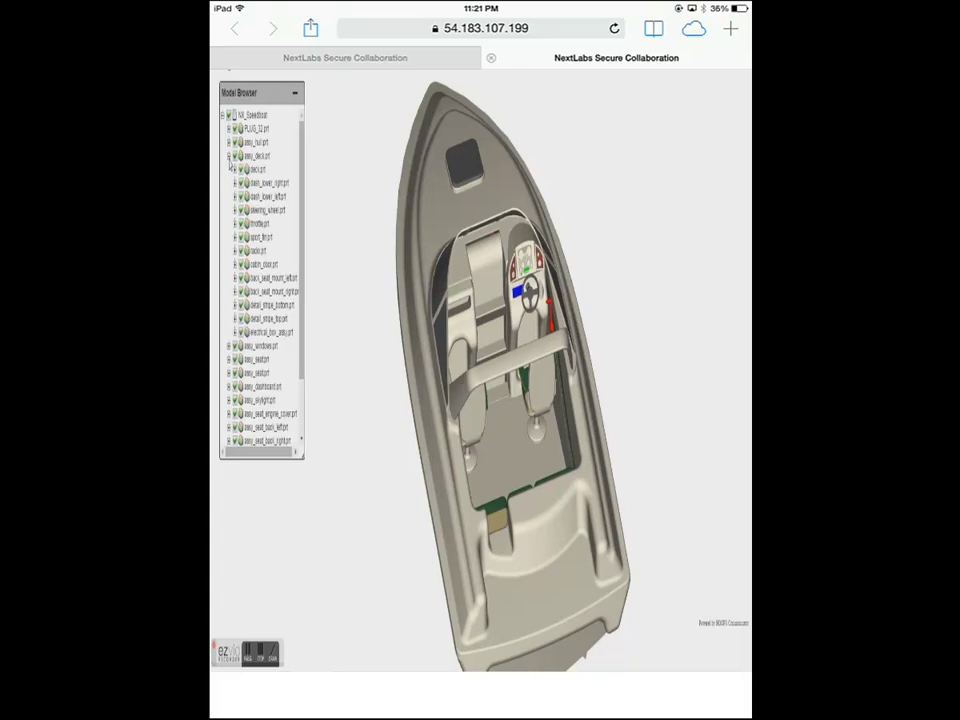
{"action": "left_click", "coordinate": [228, 156]}
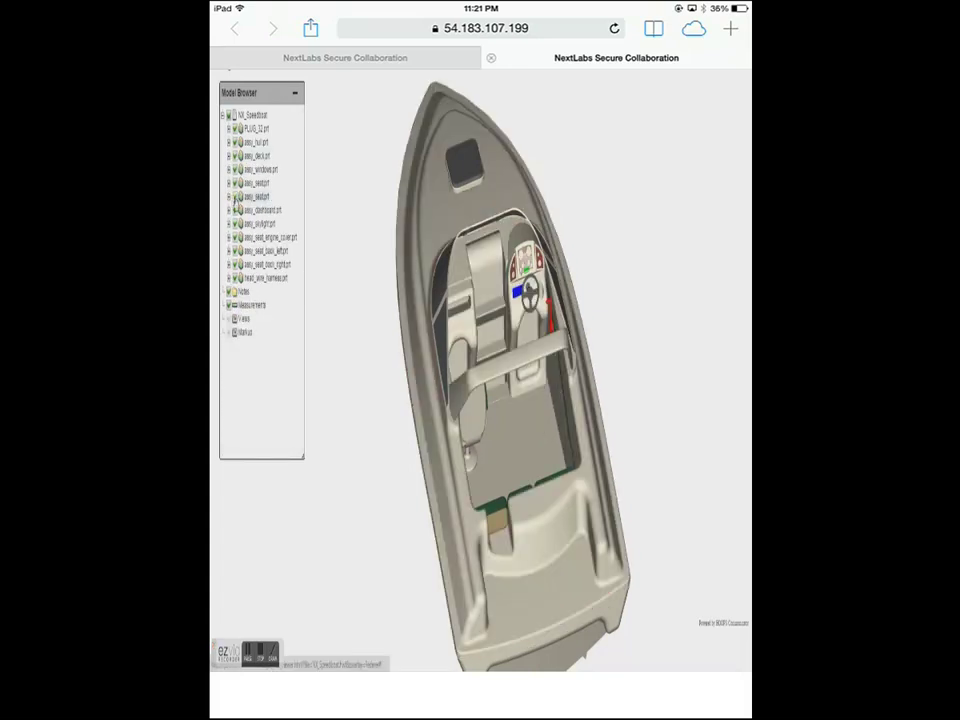
{"action": "left_click", "coordinate": [245, 196]}
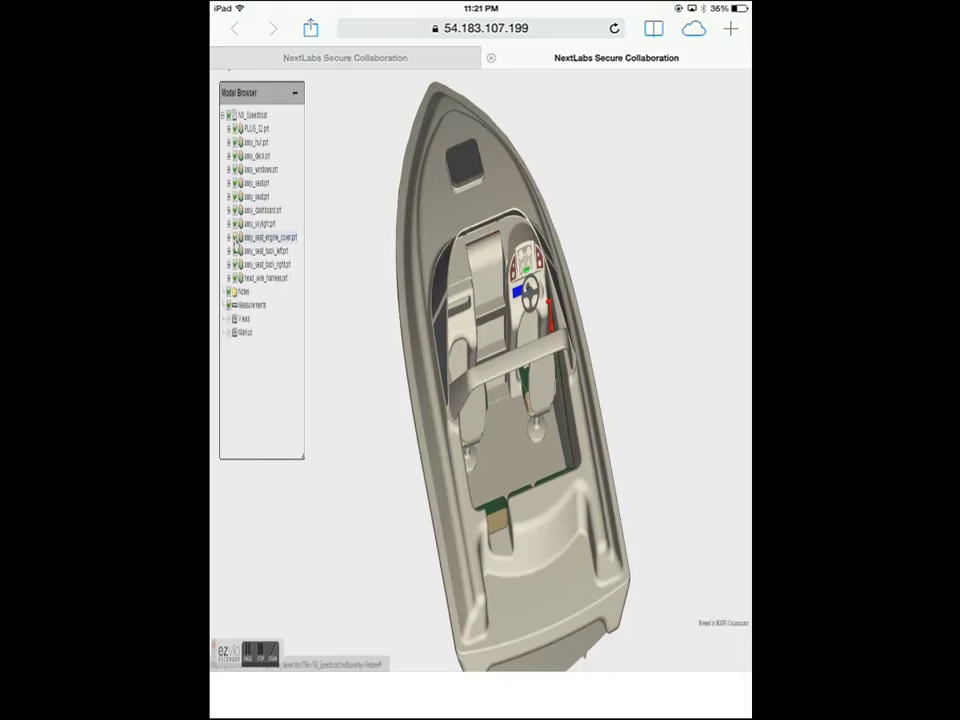
{"action": "left_click", "coordinate": [265, 264]}
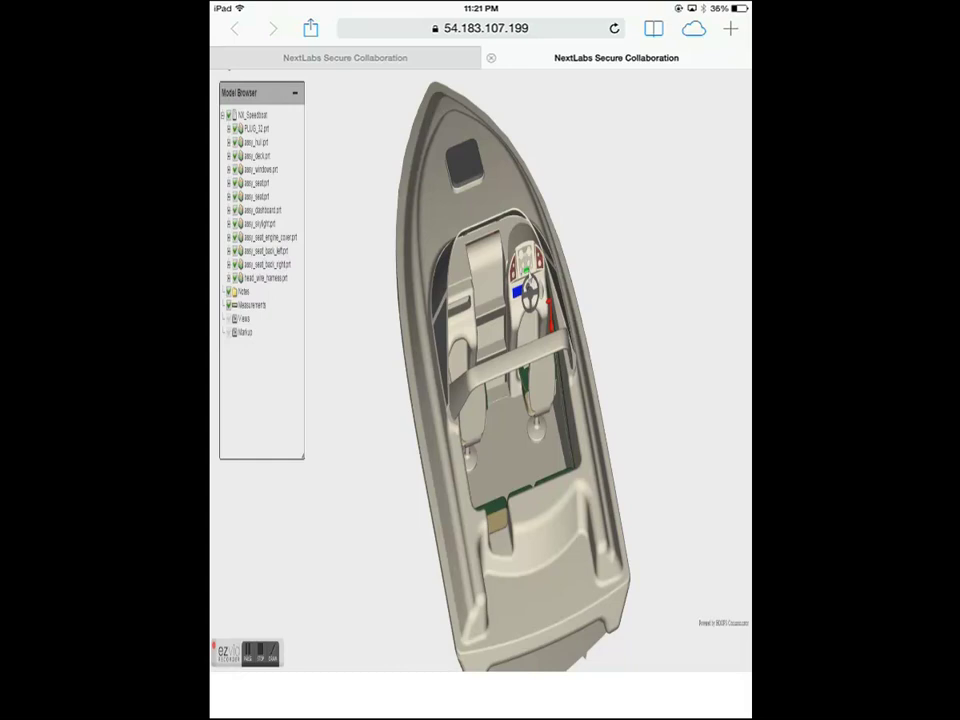
- Apply Transparency to the selected dashboard body, then to the deck body
{"action": "left_click", "coordinate": [490, 212]}
{"action": "left_click", "coordinate": [704, 600]}
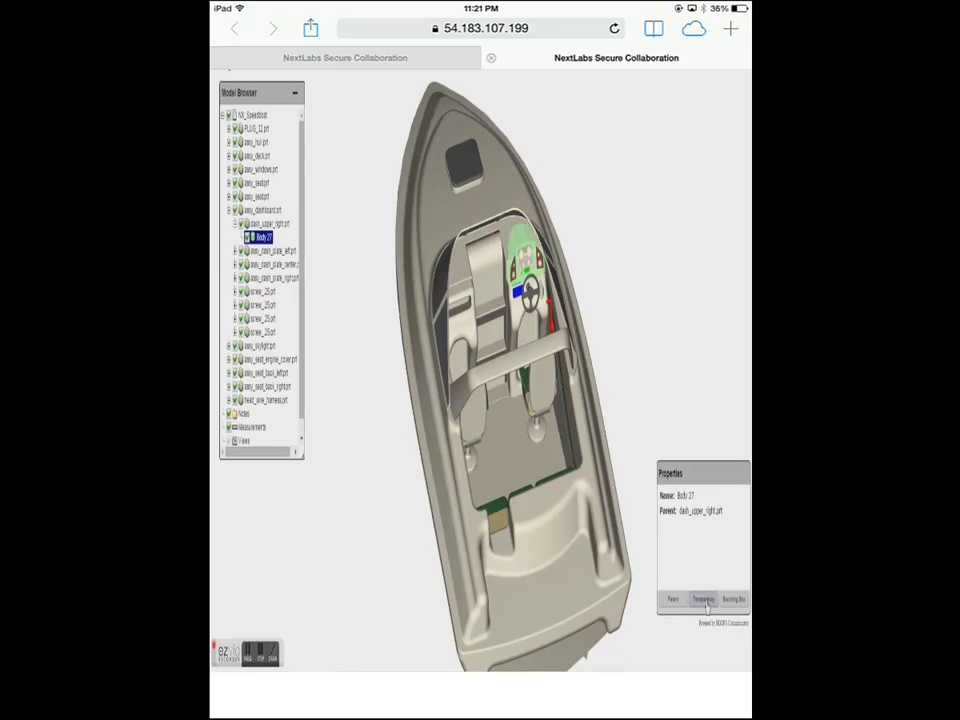
{"action": "left_click", "coordinate": [491, 193]}
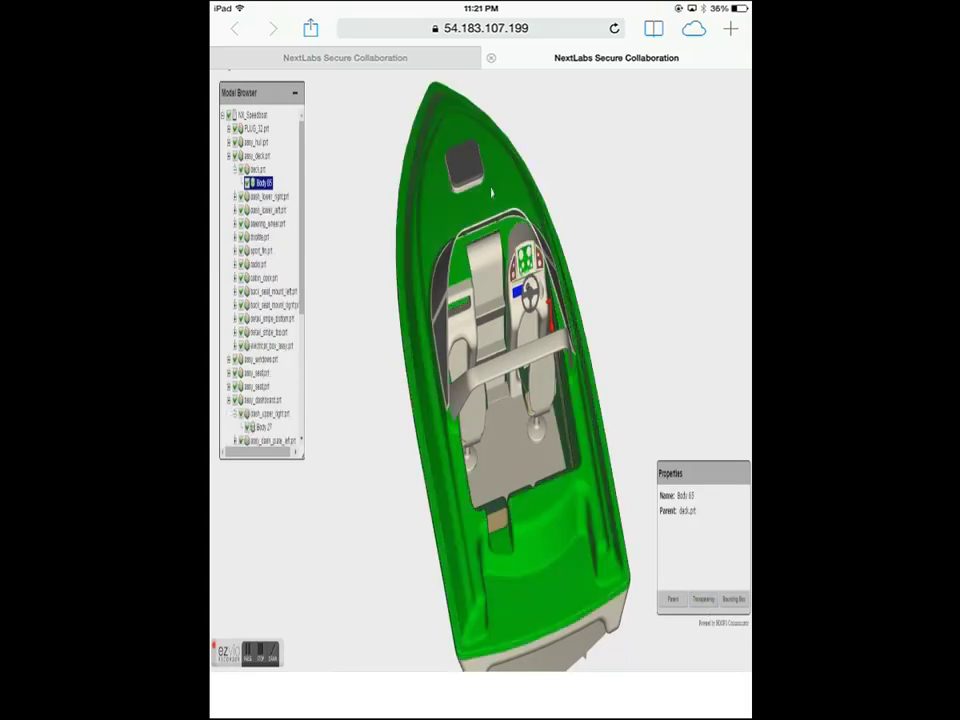
{"action": "left_click", "coordinate": [704, 600]}
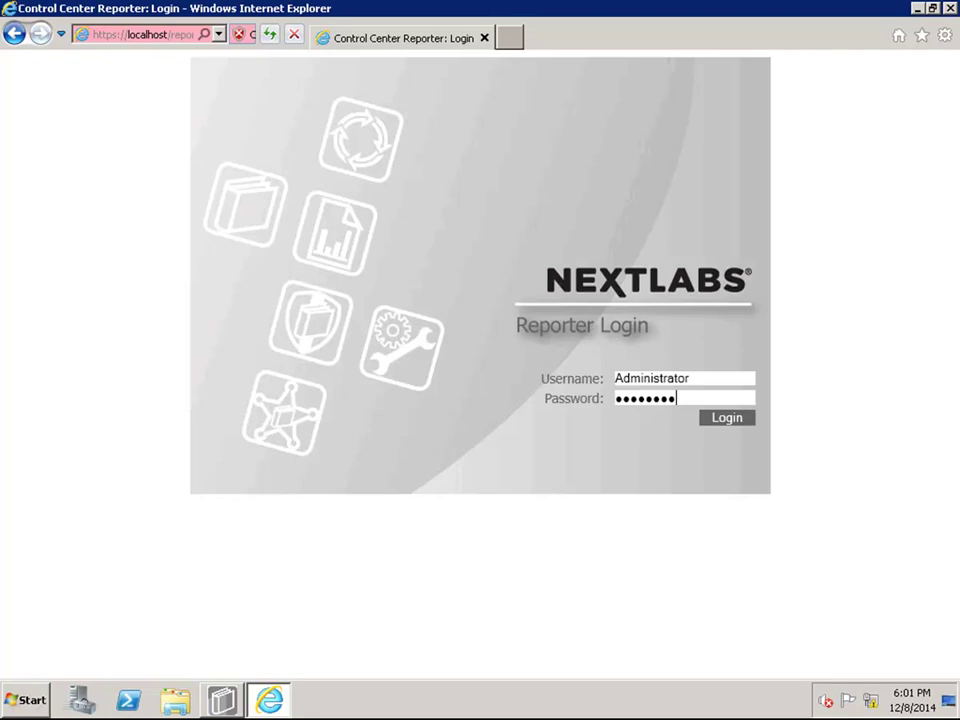
- Sign in to Control Center Reporter and get past the dashboard to pick a report type
{"action": "key", "text": "Return"}
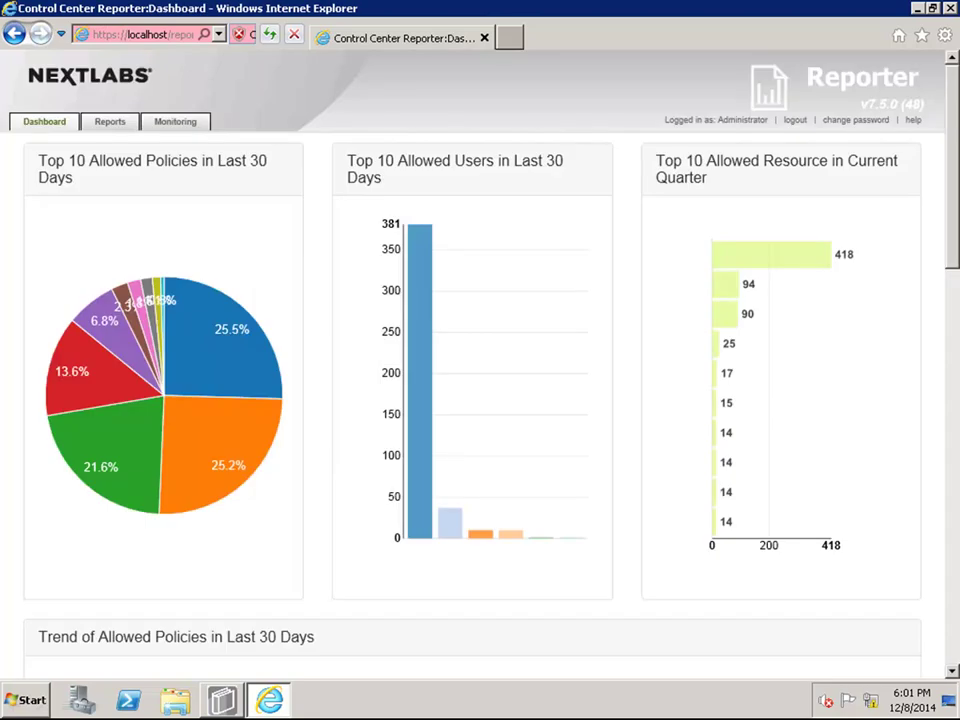
{"action": "scroll", "coordinate": [480, 360], "scroll_direction": "down", "scroll_amount": 5}
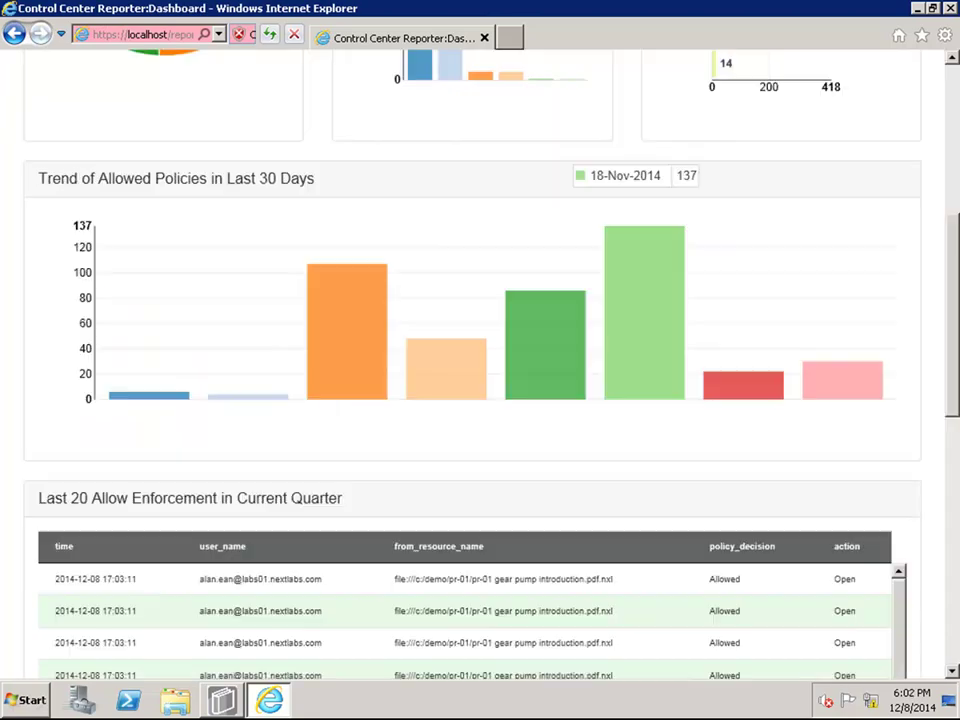
{"action": "scroll", "coordinate": [480, 360], "scroll_direction": "down", "scroll_amount": 4}
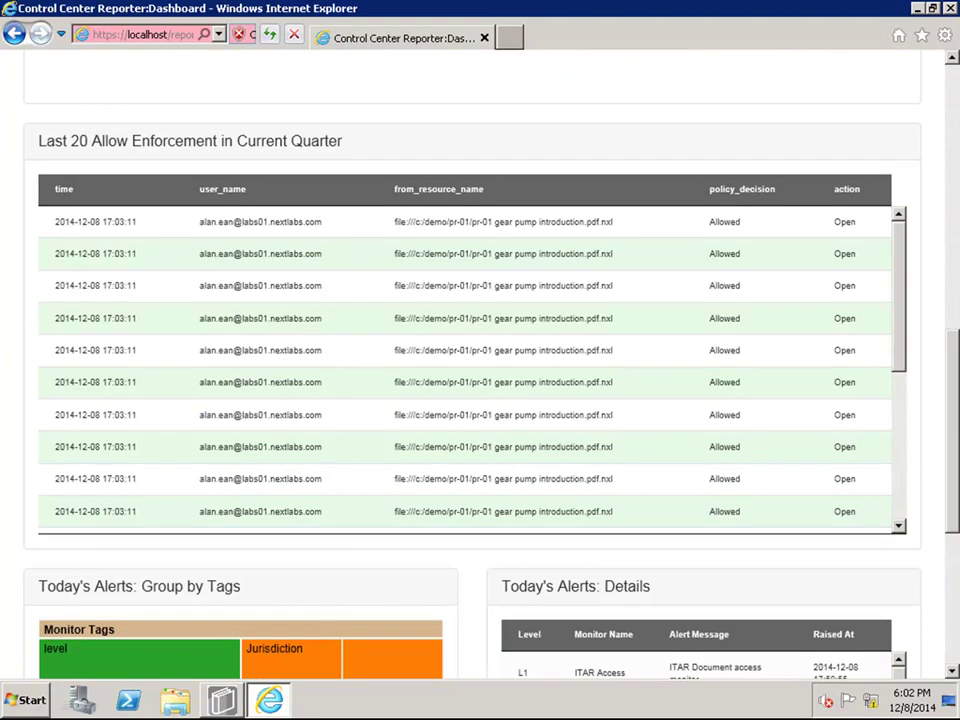
{"action": "scroll", "coordinate": [480, 360], "scroll_direction": "down", "scroll_amount": 4}
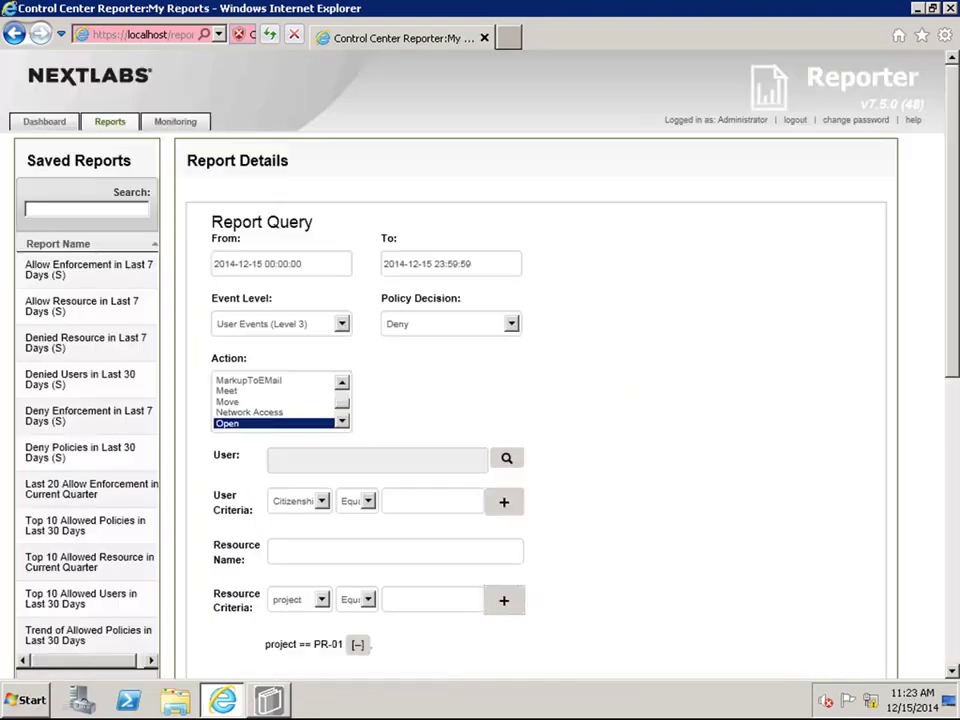
{"action": "scroll", "coordinate": [480, 360], "scroll_direction": "down", "scroll_amount": 5}
{"action": "left_click", "coordinate": [285, 336]}
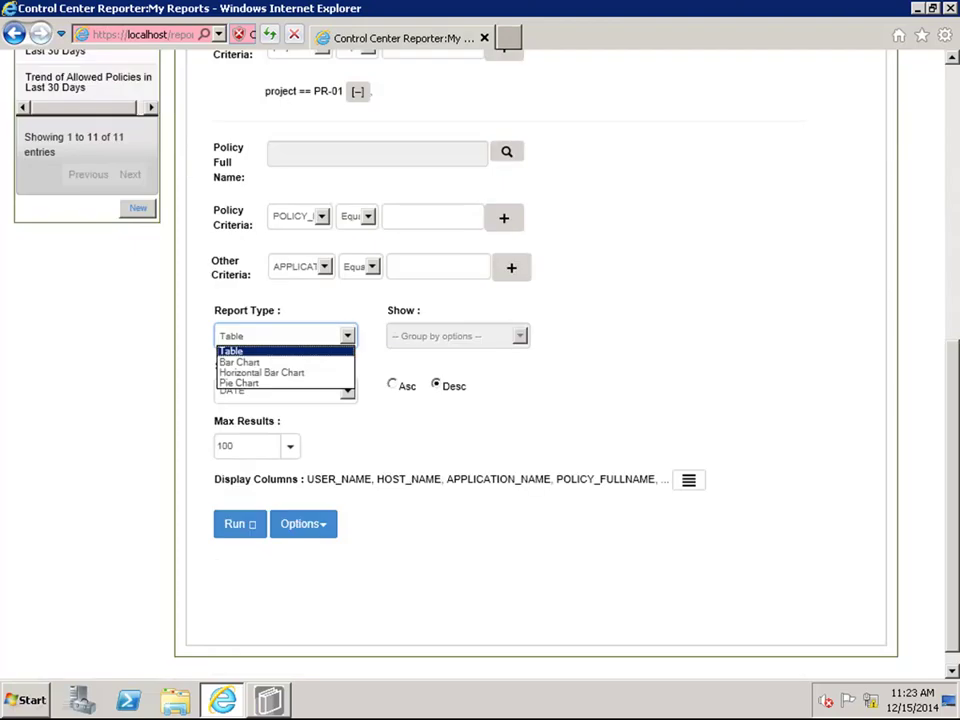